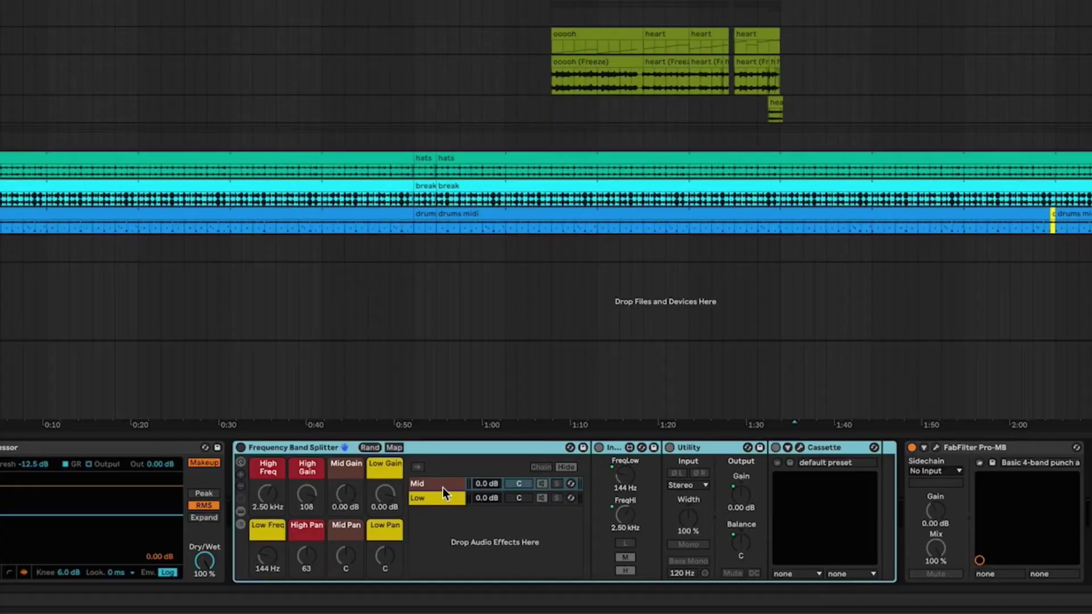
# Step: Show the devices on the Low chain and on the Mid chain of the Frequency Band Splitter rack
pyautogui.click(326, 524)
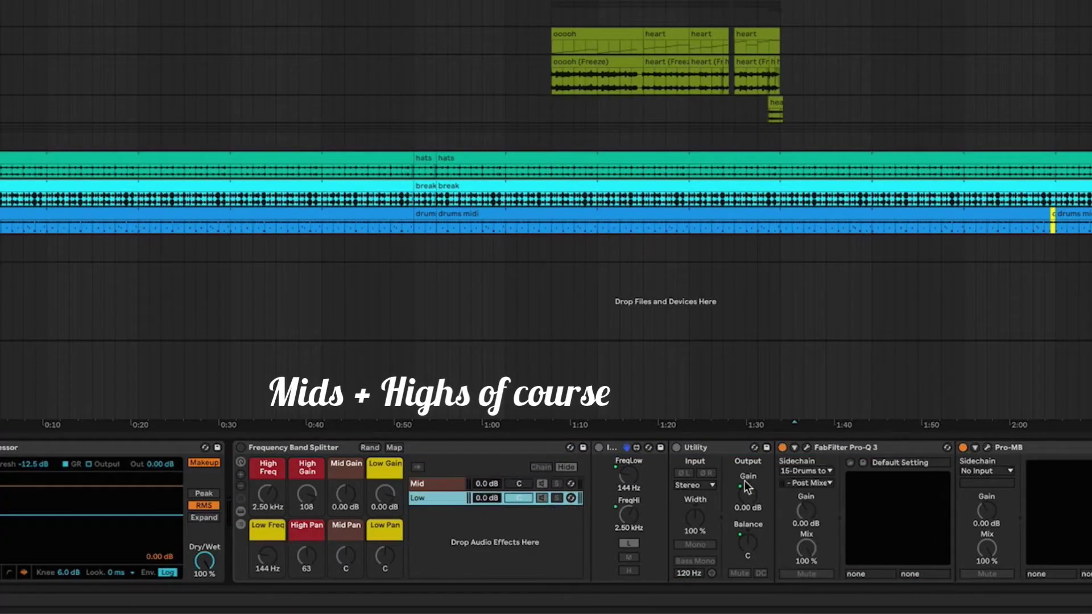
pyautogui.click(445, 487)
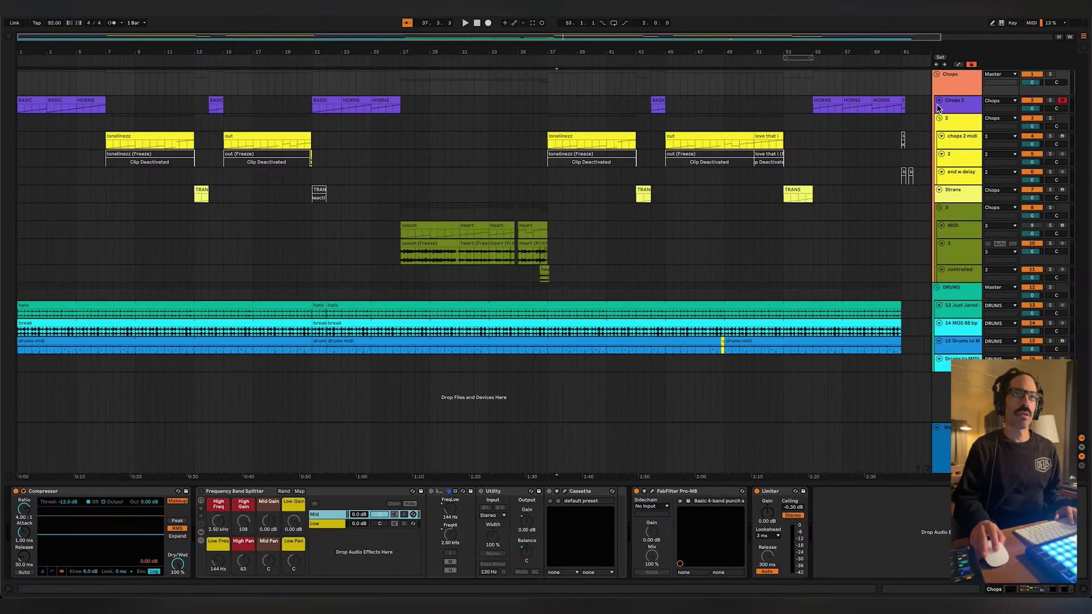
# Step: Show the Serato Sample plug-in windows from the Chops 1 track
pyautogui.click(960, 101)
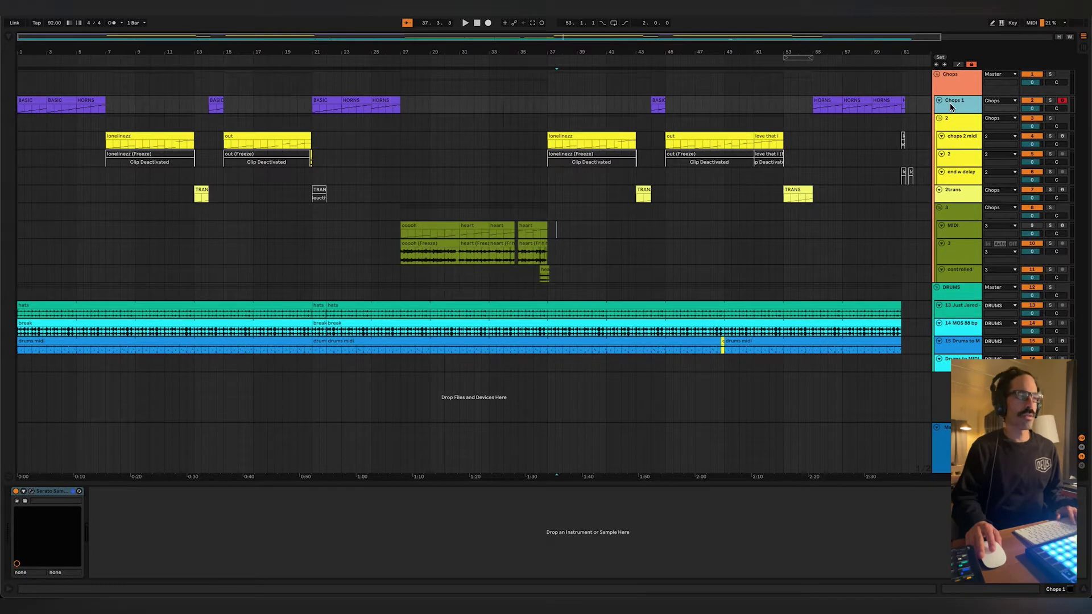
pyautogui.click(39, 497)
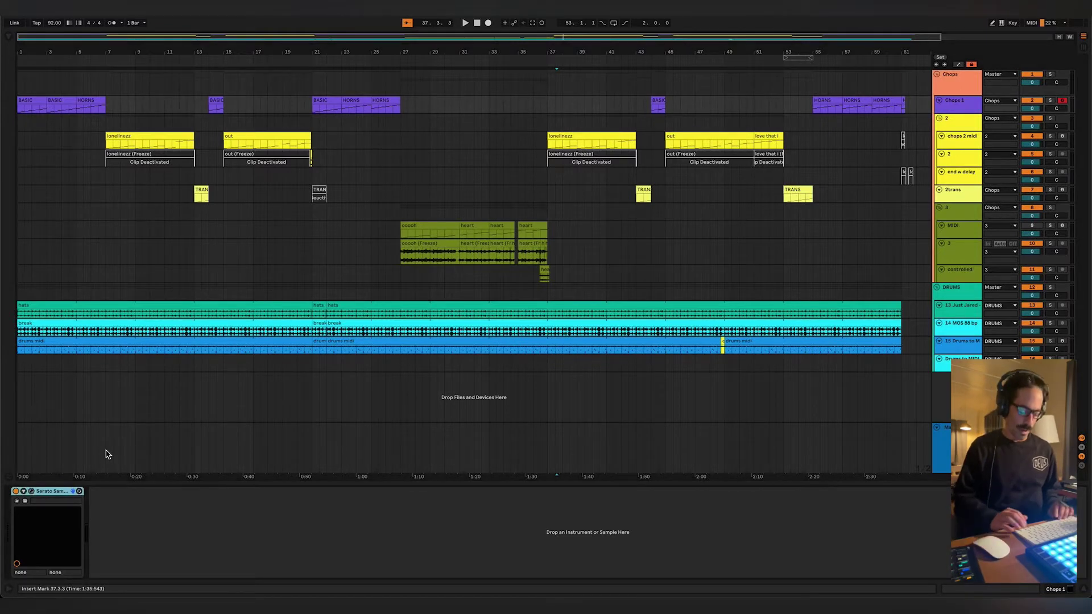
pyautogui.press('super+alt+p')
pyautogui.moveTo(91, 159); pyautogui.dragTo(93, 159)
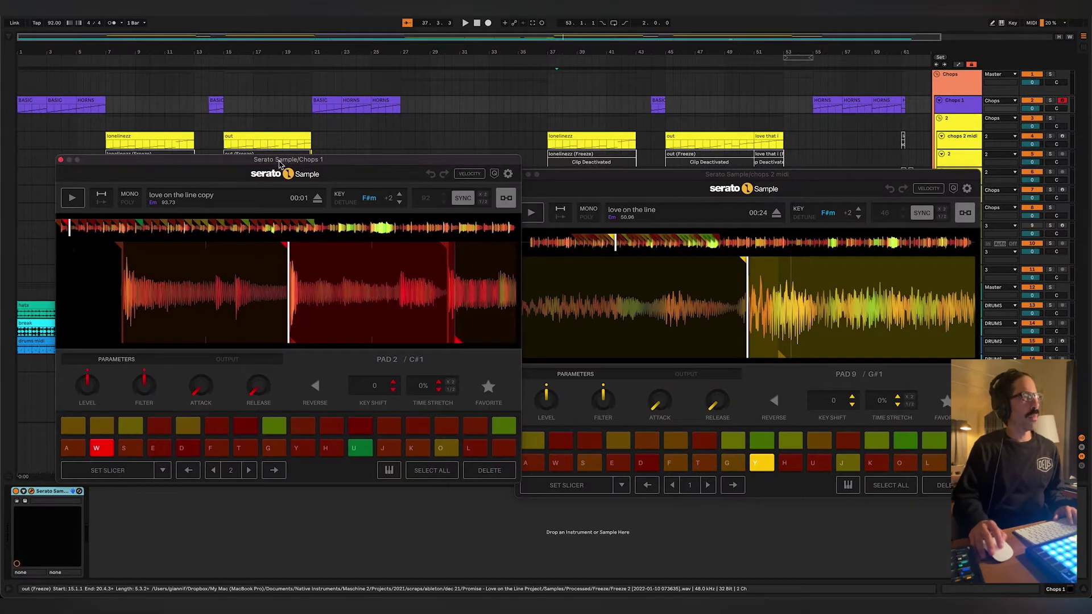
# Step: Play the arrangement from bar 5 and from bar 7 to hear the chops, and hide the plug-in windows
pyautogui.click(94, 128)
pyautogui.press('space')
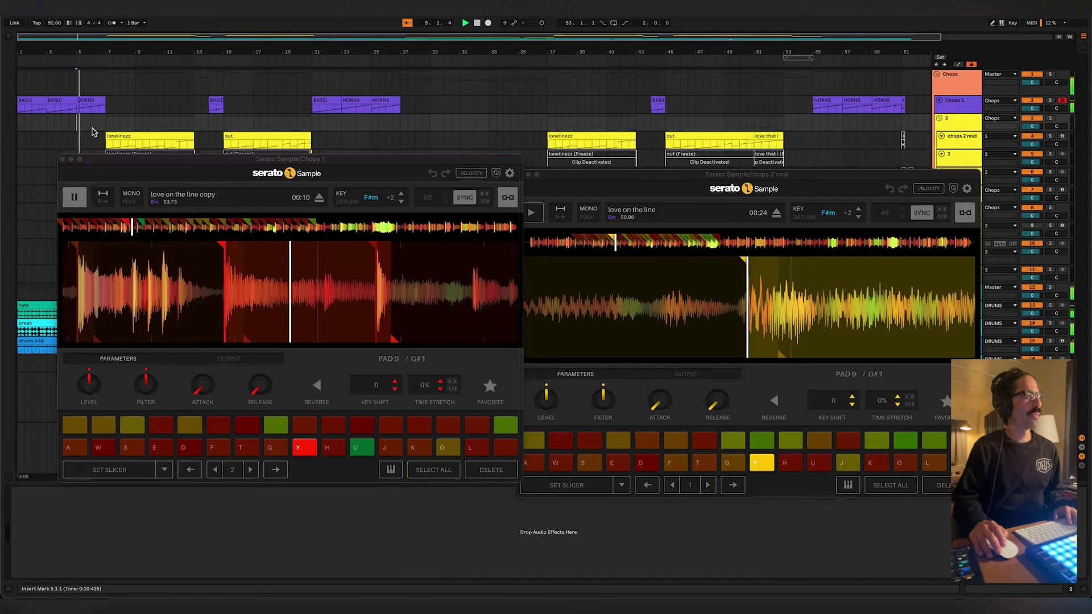
pyautogui.click(114, 132)
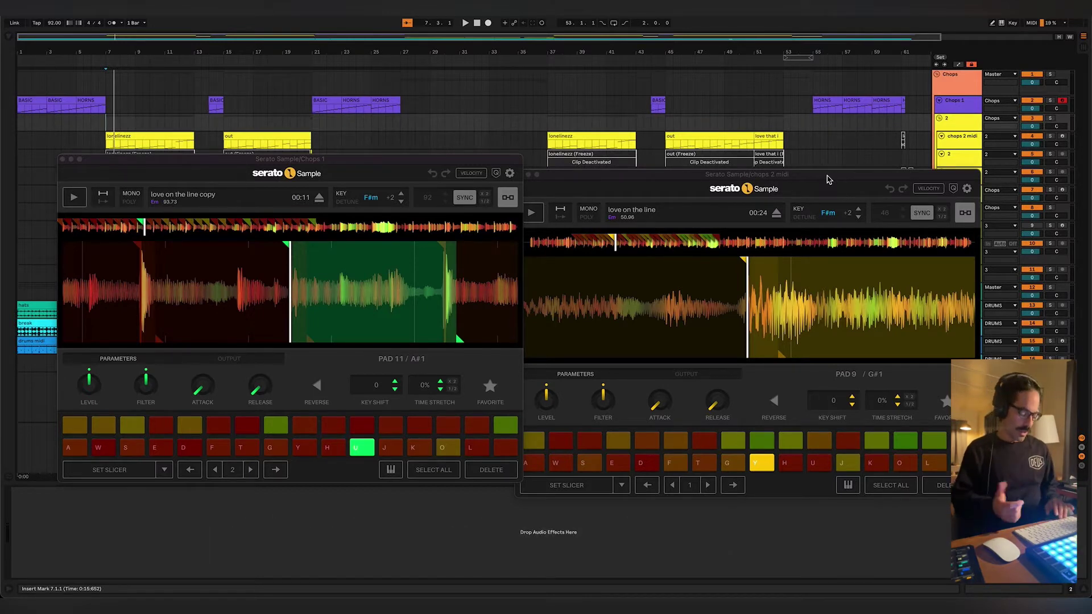
pyautogui.press('super+alt+p')
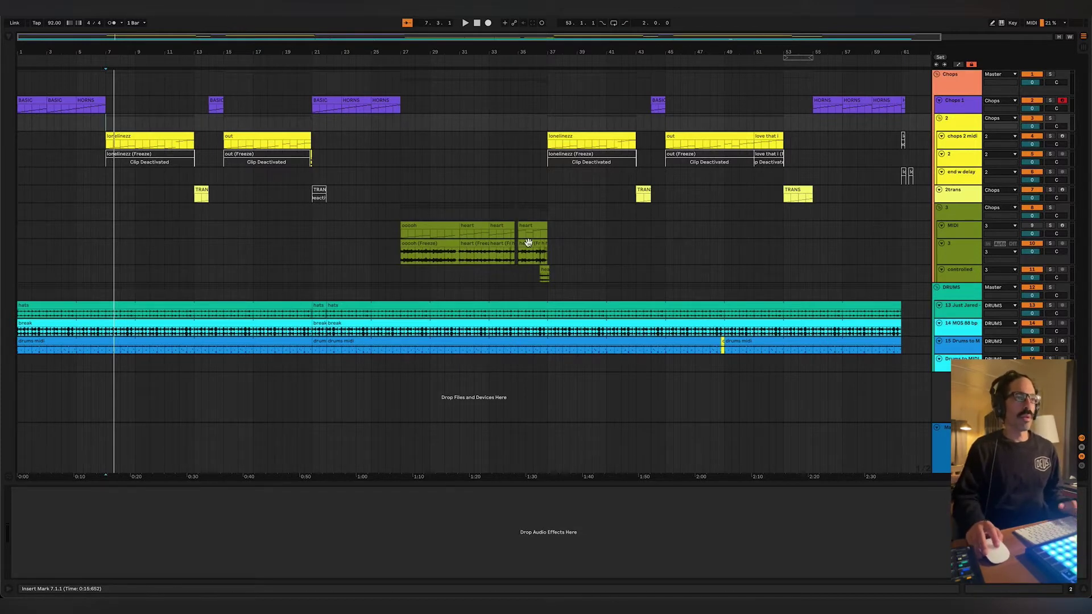
# Step: Check the devices on the controlled track at bar 36 and the freeze option of the MIDI track in group 3
pyautogui.click(533, 279)
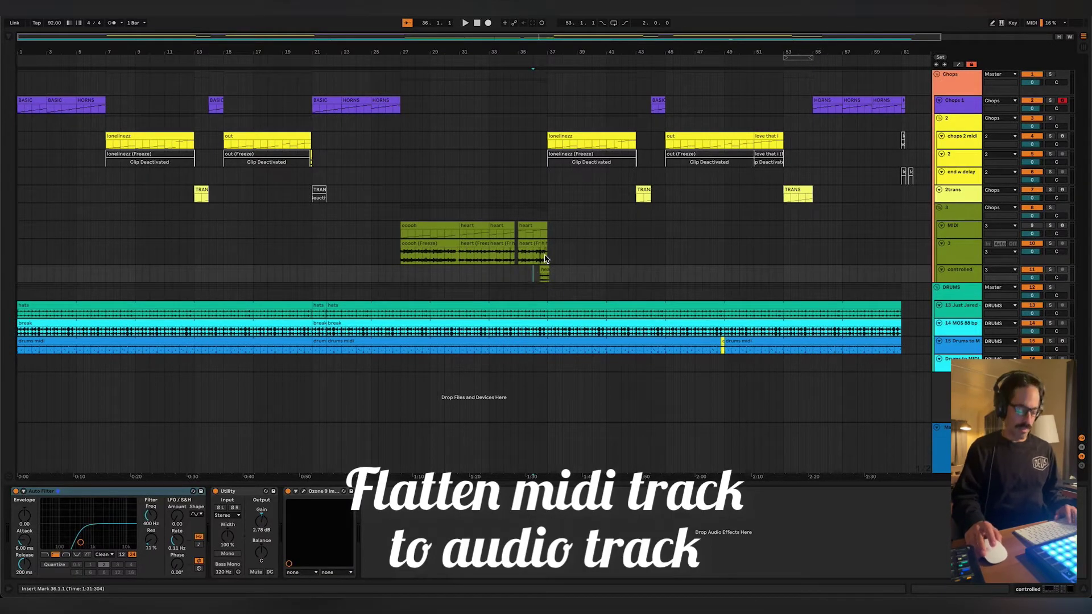
pyautogui.scroll(5, 545, 258)
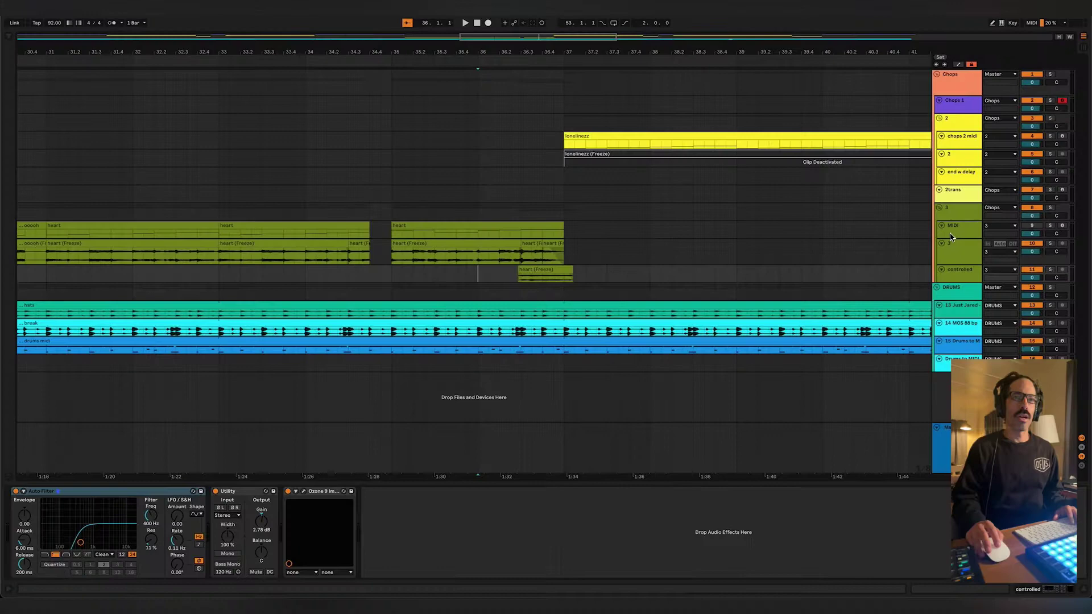
pyautogui.click(951, 238)
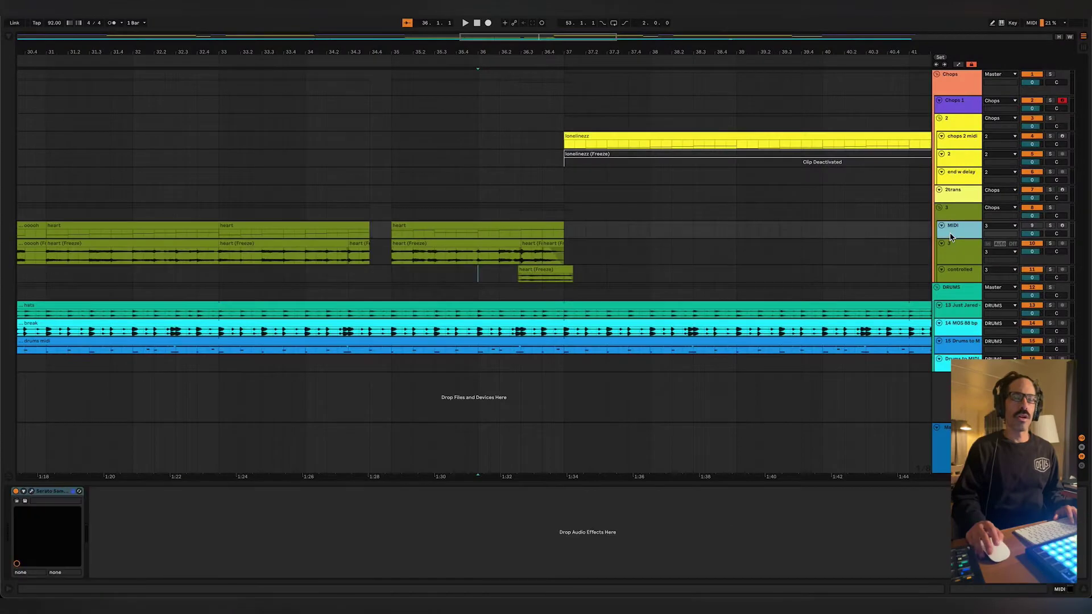
pyautogui.rightClick(952, 239)
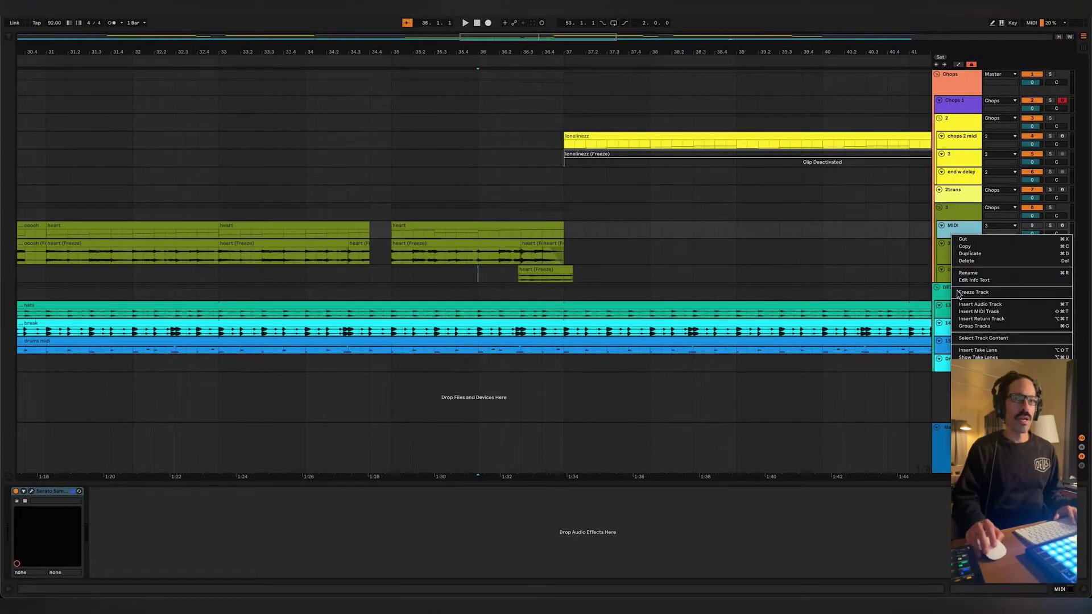
pyautogui.click(956, 228)
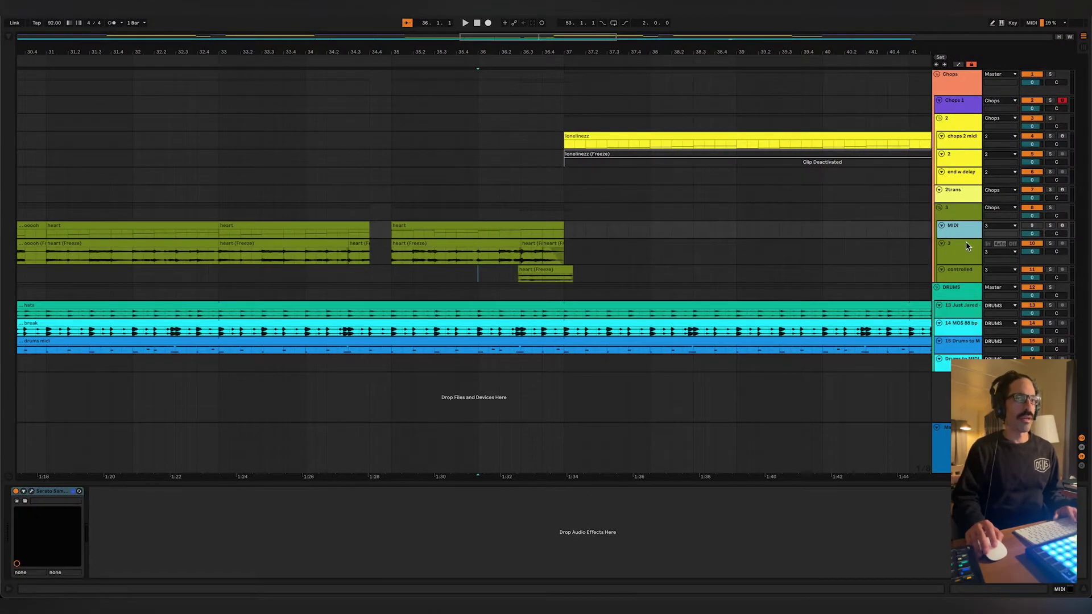
# Step: Play the arrangement from bar 36 to hear the heart clips on track 3 and the controlled track
pyautogui.hscroll(-5, 448, 248)
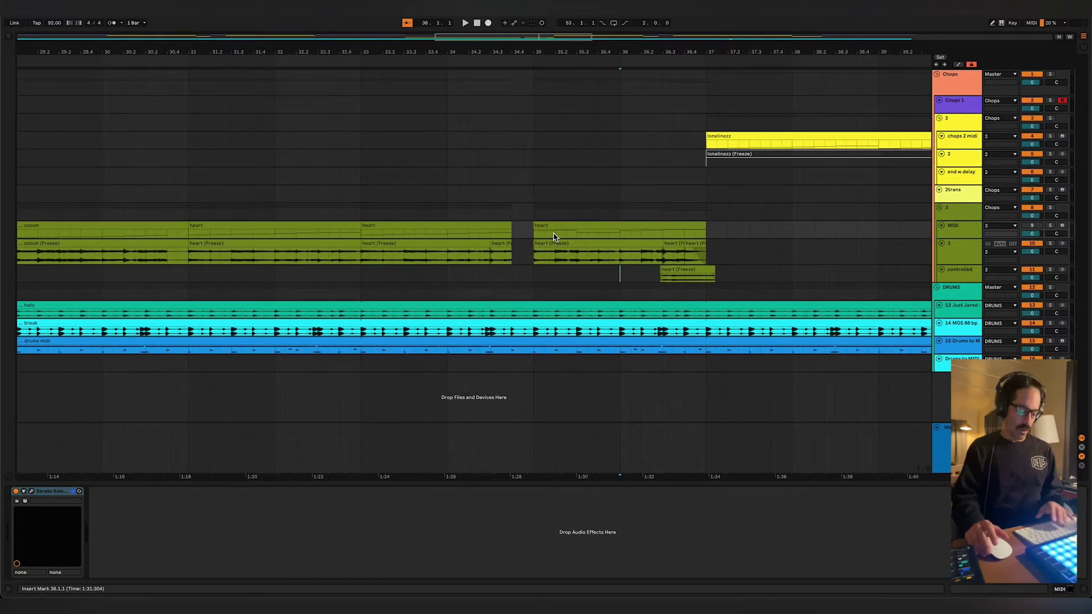
pyautogui.press('-')
pyautogui.press('-')
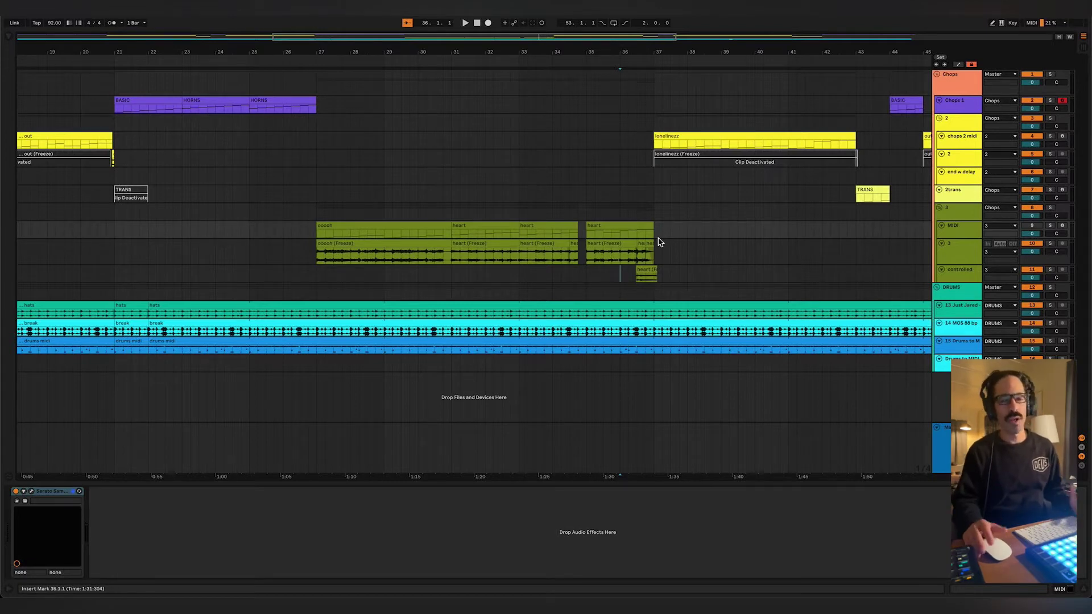
pyautogui.hscroll(-1, 654, 267)
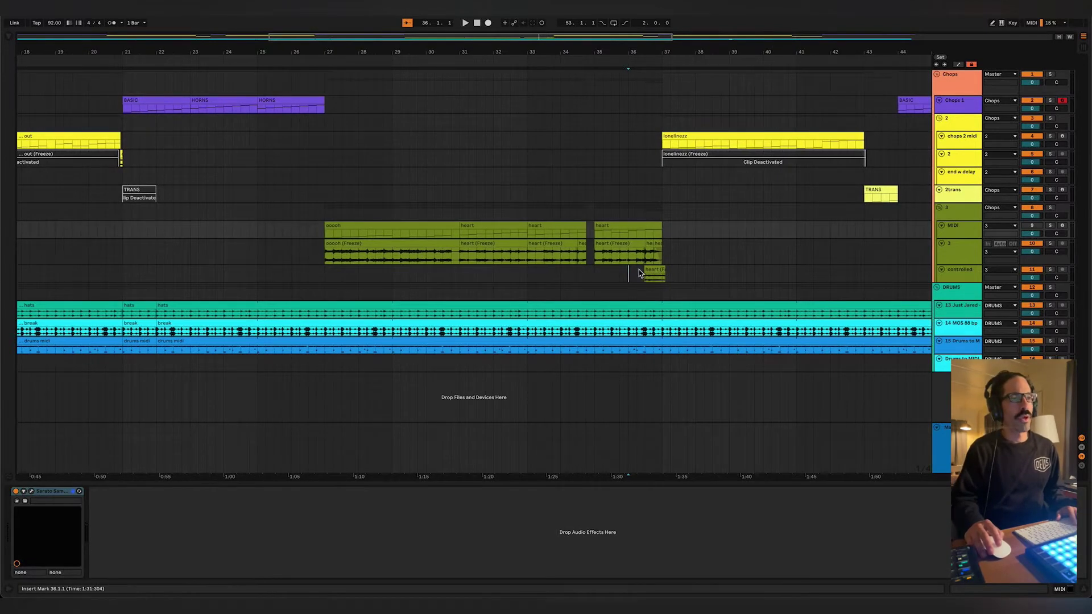
pyautogui.click(650, 273)
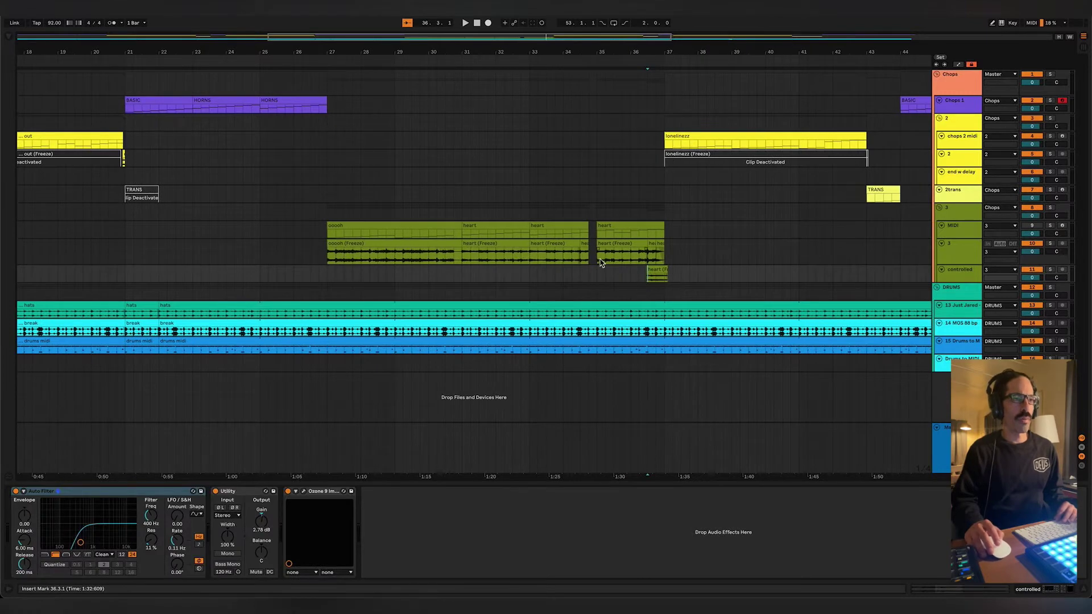
pyautogui.click(636, 282)
pyautogui.press('space')
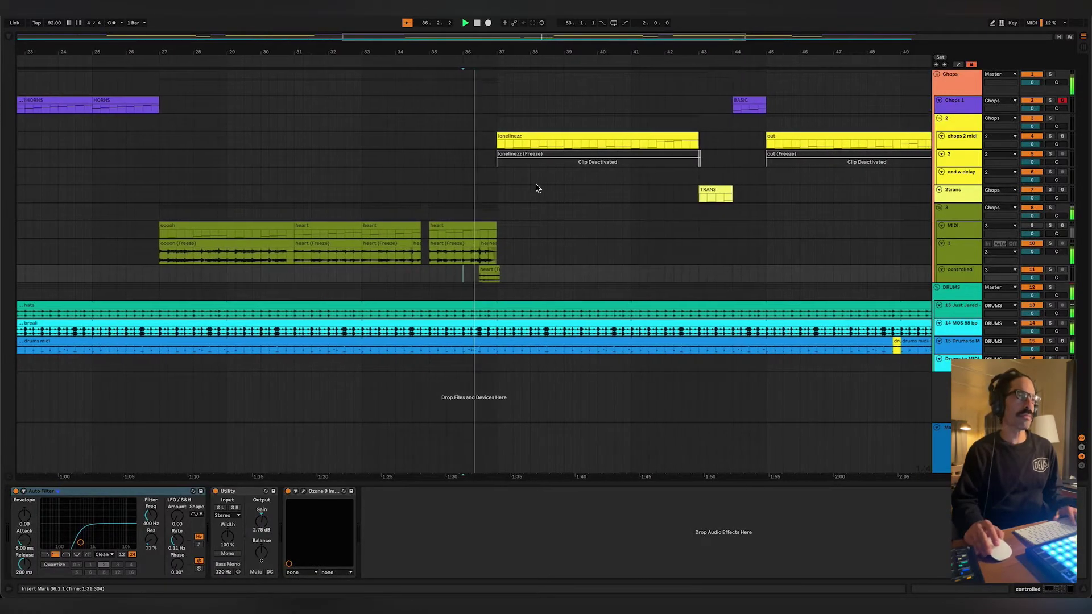
pyautogui.press('space')
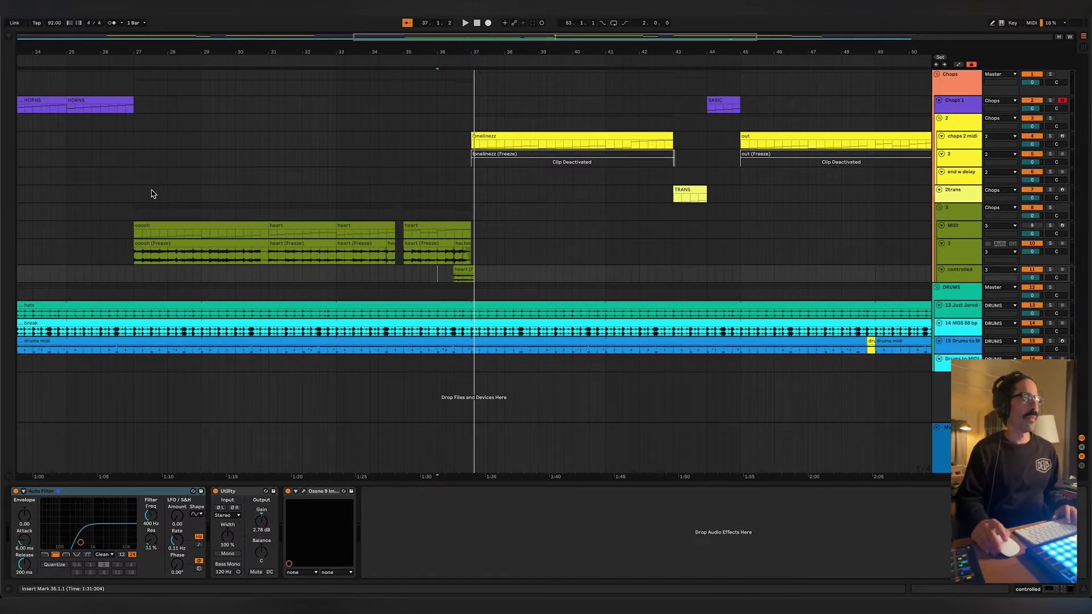
# Step: Show the Serato Sample windows from the HORNS clip at bar 25 on Chops 1 and trigger its pads 1 and 2
pyautogui.click(124, 103)
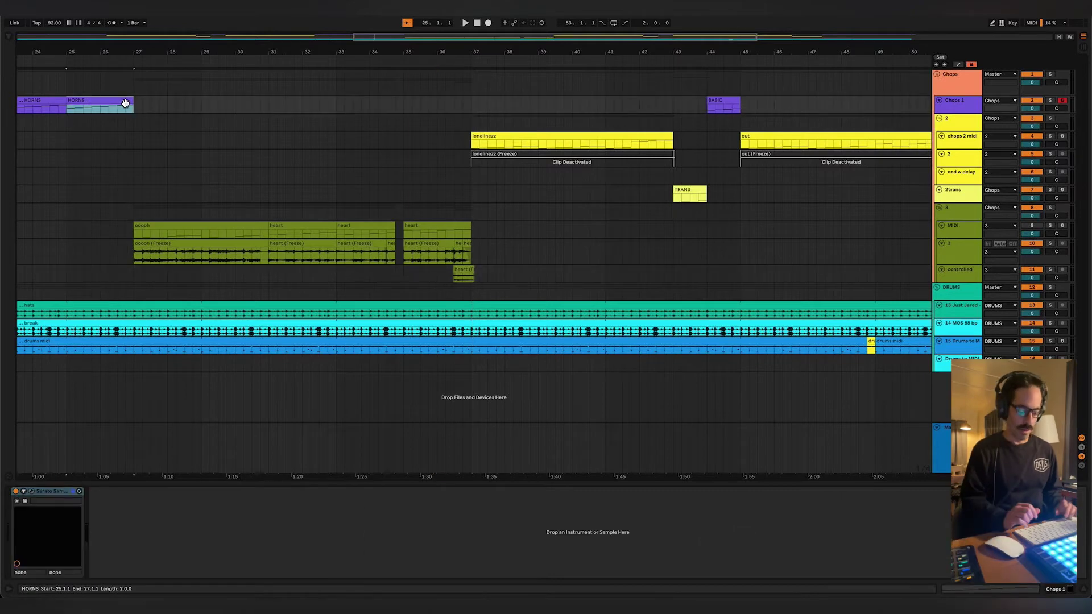
pyautogui.press('super+alt+p')
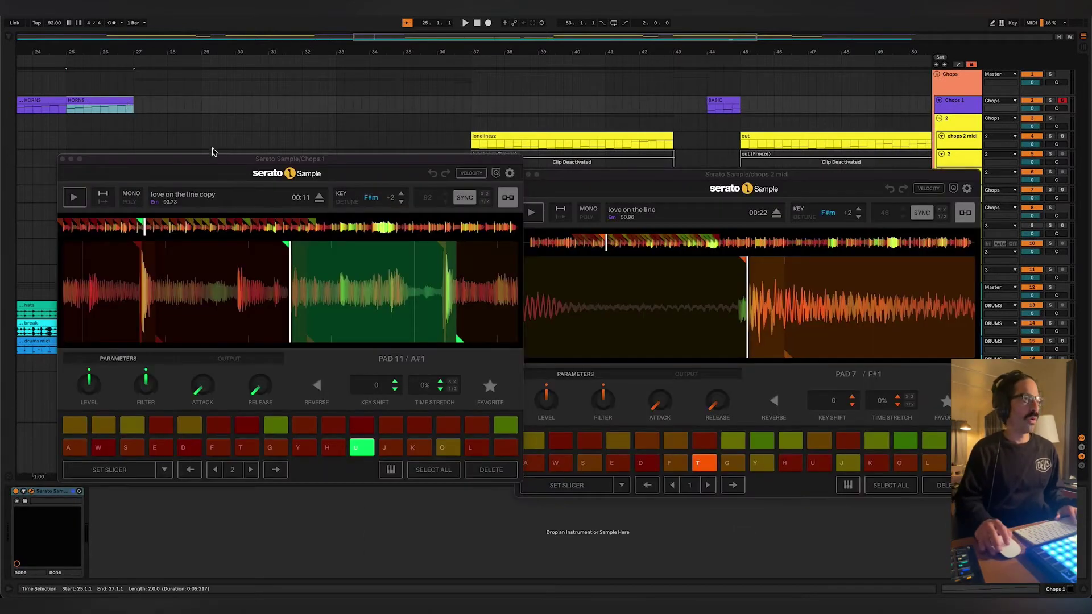
pyautogui.moveTo(215, 161); pyautogui.dragTo(197, 96)
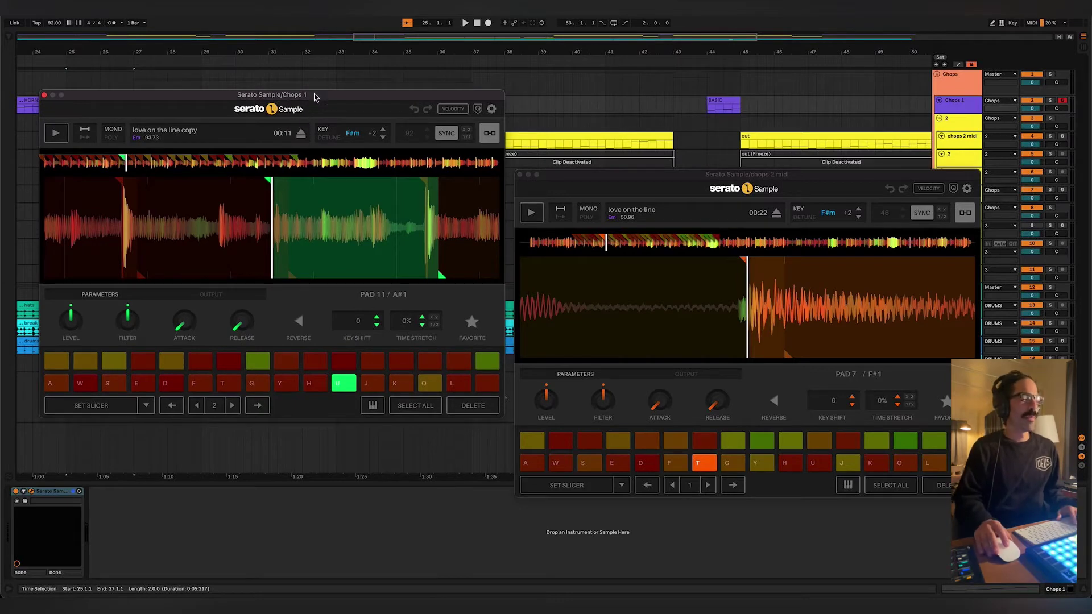
pyautogui.moveTo(316, 97); pyautogui.dragTo(333, 96)
pyautogui.press('a')
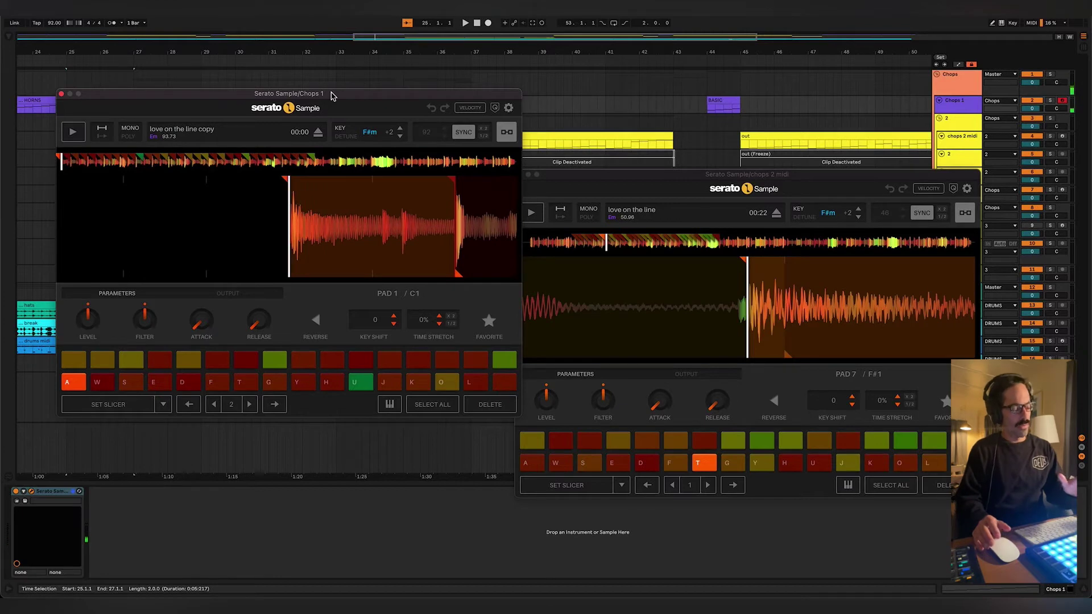
pyautogui.press('w')
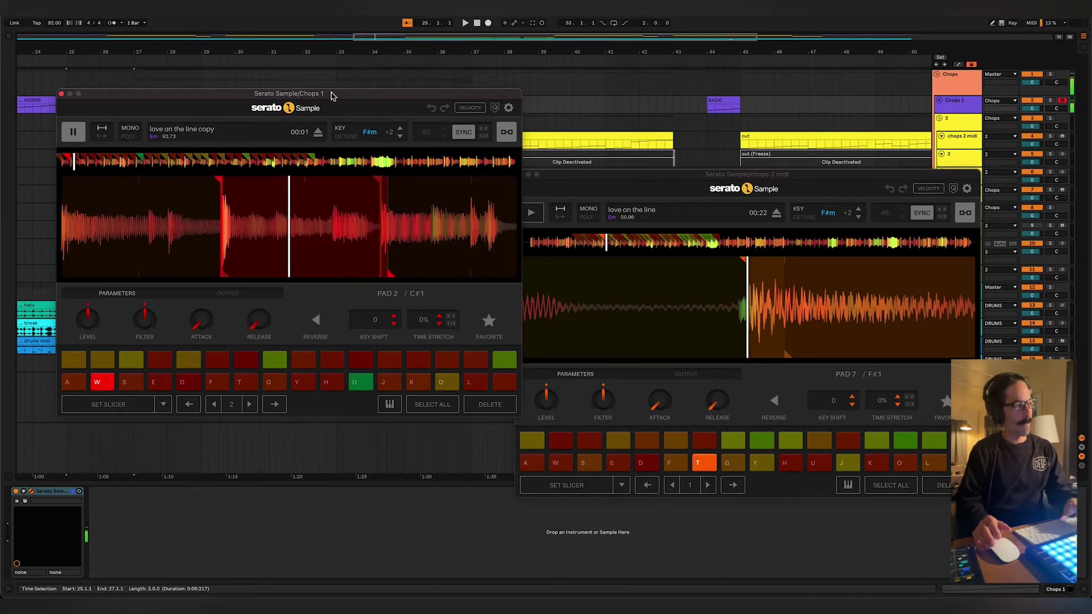
# Step: Switch to the audio editor to listen to love on the line.wav, and return to Ableton Live
pyautogui.press('super+Tab')
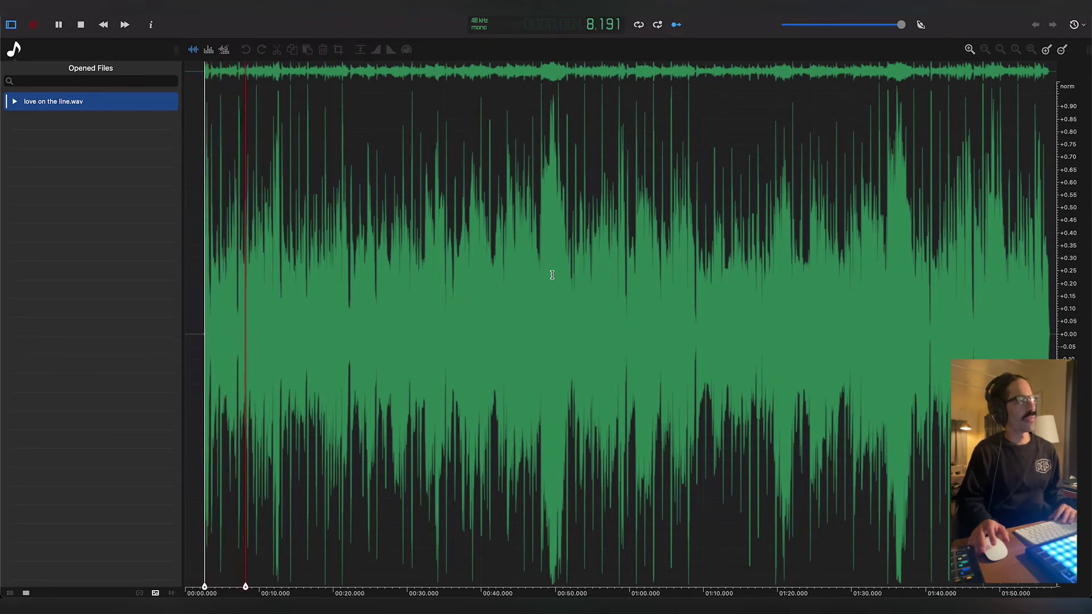
pyautogui.press('space')
pyautogui.press('super+Tab')
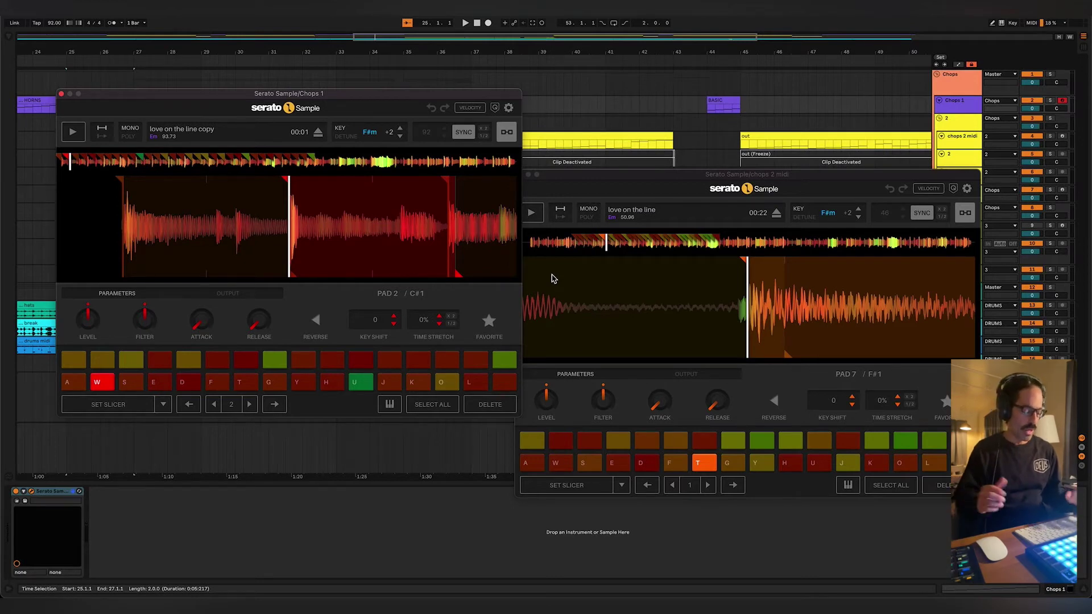
# Step: Play pads 1 to 4 of the Chops 1 Serato Sample in sequence, two times over
pyautogui.press('a')
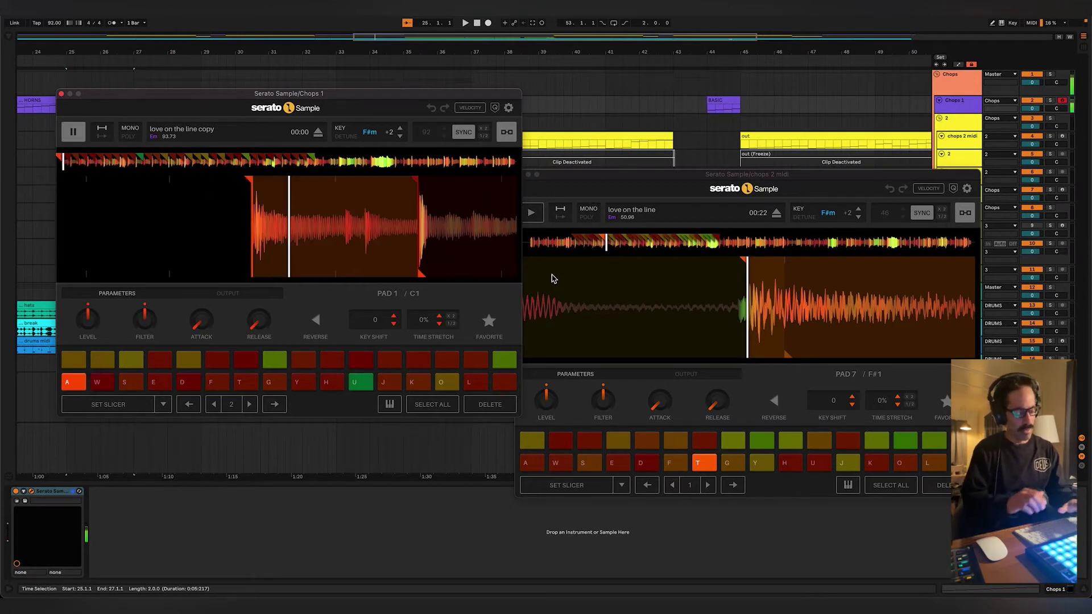
pyautogui.press('w')
pyautogui.press('s')
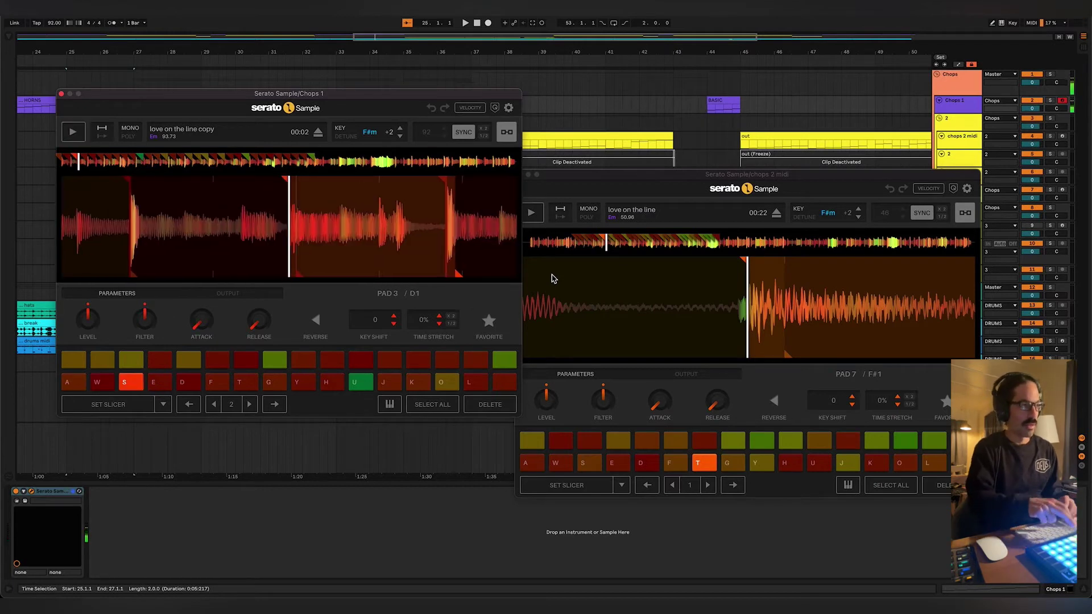
pyautogui.press('e')
pyautogui.press('a')
pyautogui.press('w')
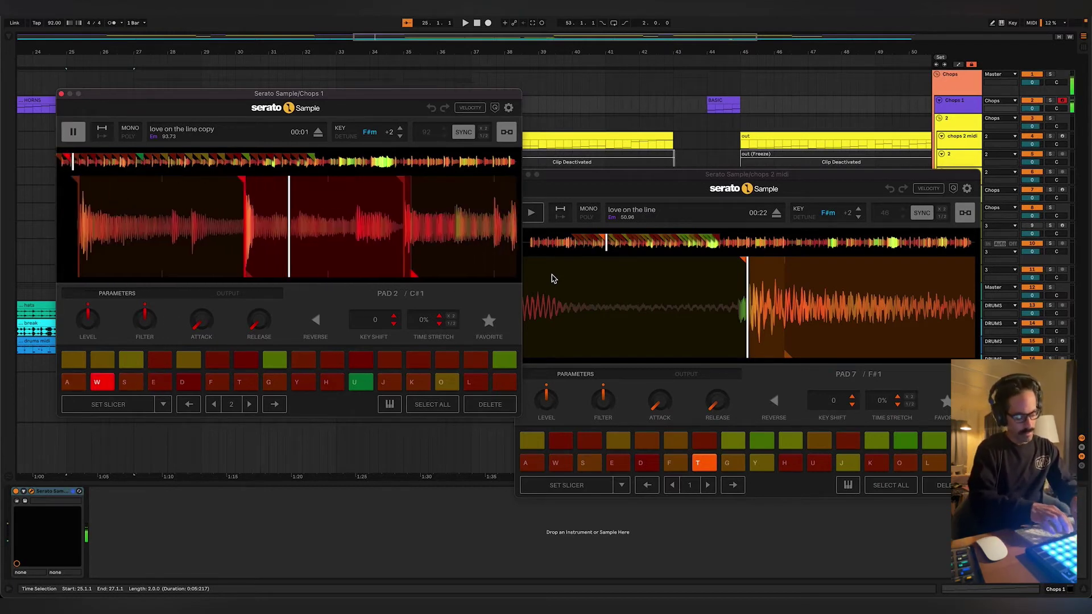
pyautogui.press('s')
pyautogui.press('e')
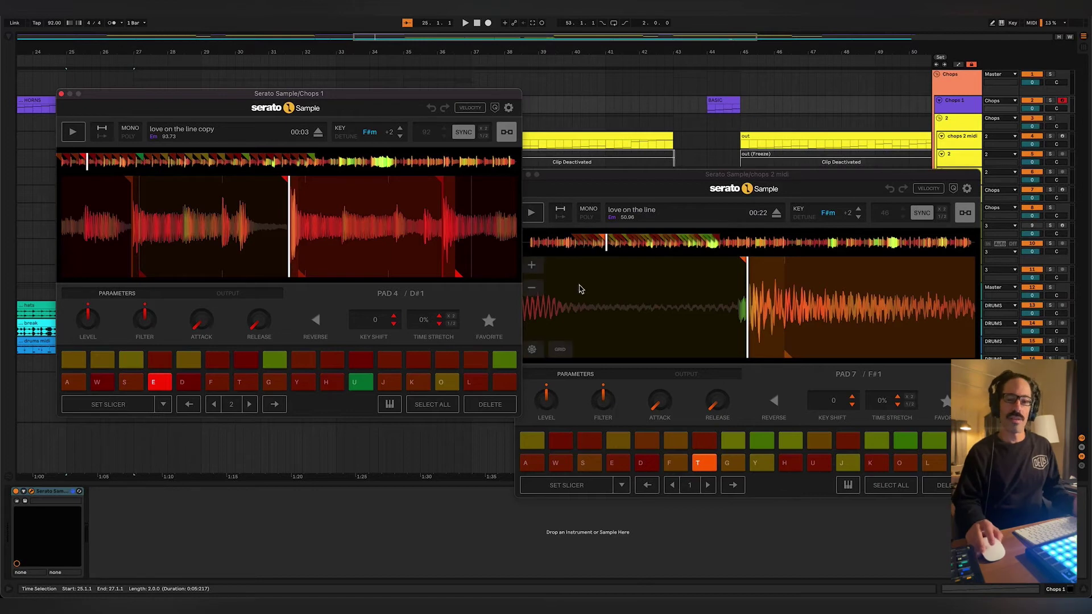
# Step: Move the chops 2 midi sampler window higher and the Chops 1 sampler window lower to uncover the Chops 1 clips in the arrangement
pyautogui.click(564, 178)
pyautogui.moveTo(564, 178); pyautogui.dragTo(569, 128)
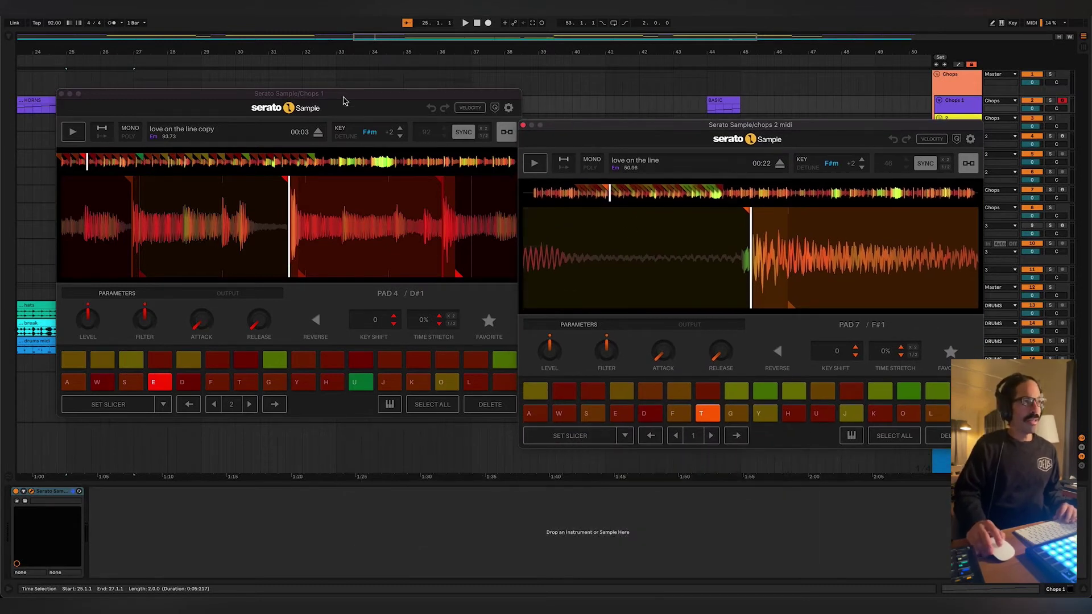
pyautogui.moveTo(256, 107); pyautogui.dragTo(237, 233)
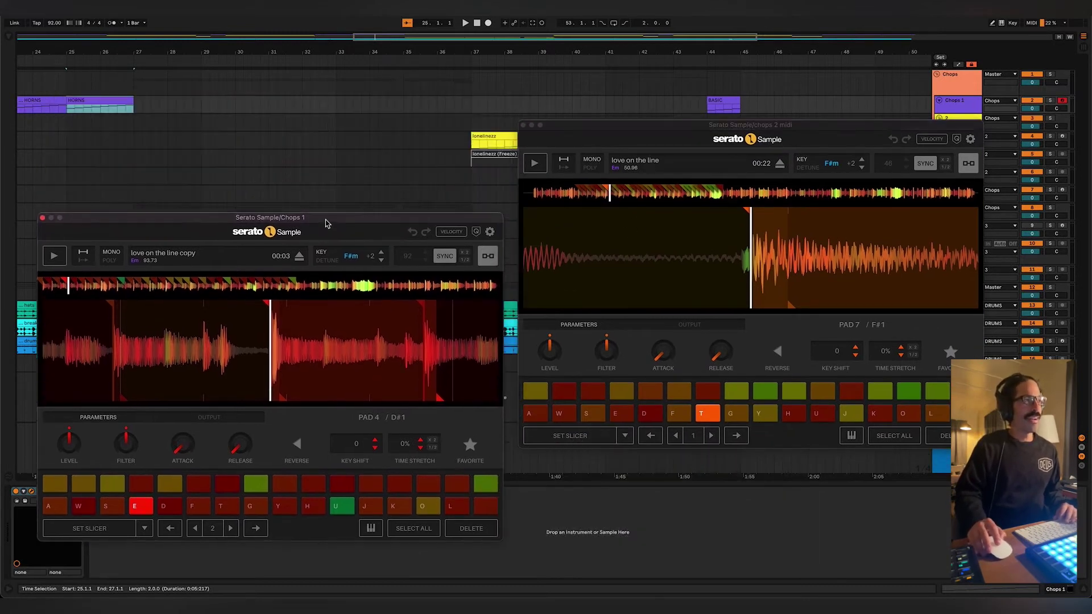
# Step: Play the arrangement from bar 27 and from bar 19 while watching which pads the two samplers trigger
pyautogui.click(131, 197)
pyautogui.press('space')
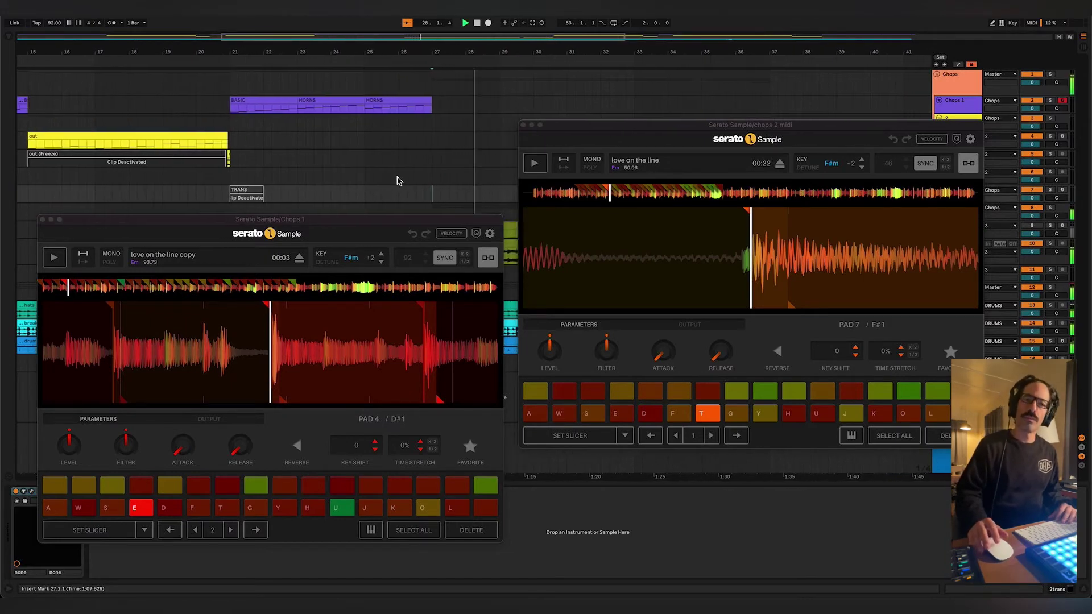
pyautogui.click(147, 191)
pyautogui.press('space')
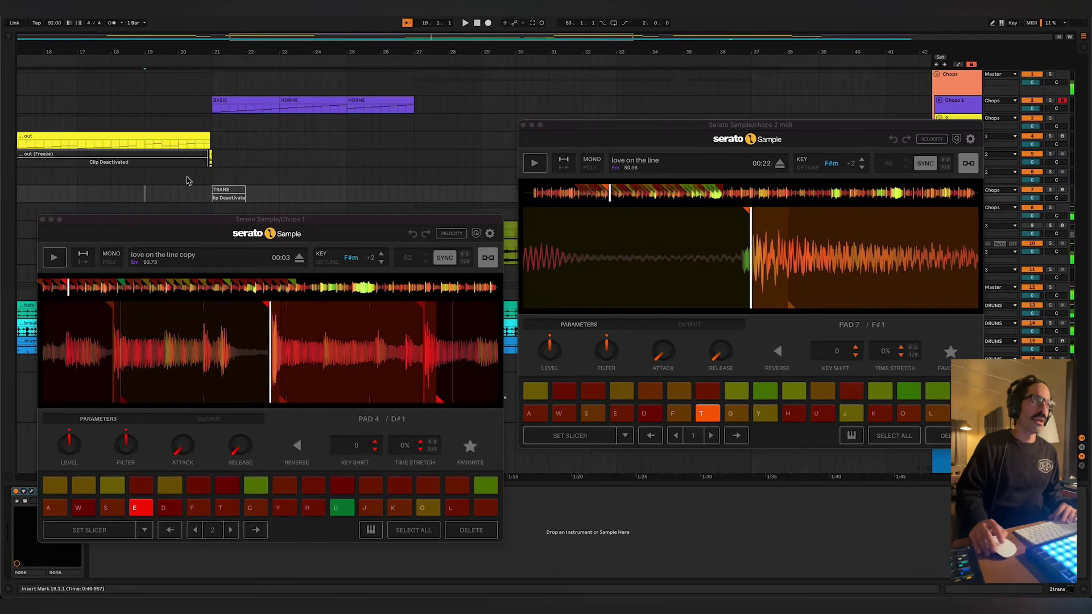
pyautogui.press('space')
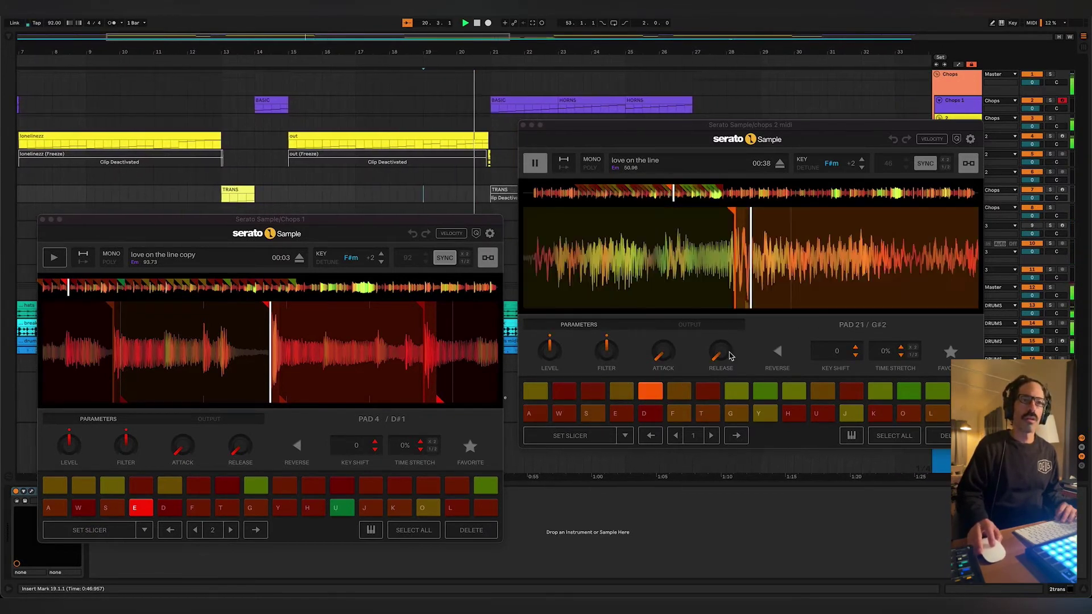
# Step: Stop the playback and hide both Serato Sample windows to uncover the whole arrangement
pyautogui.press('space')
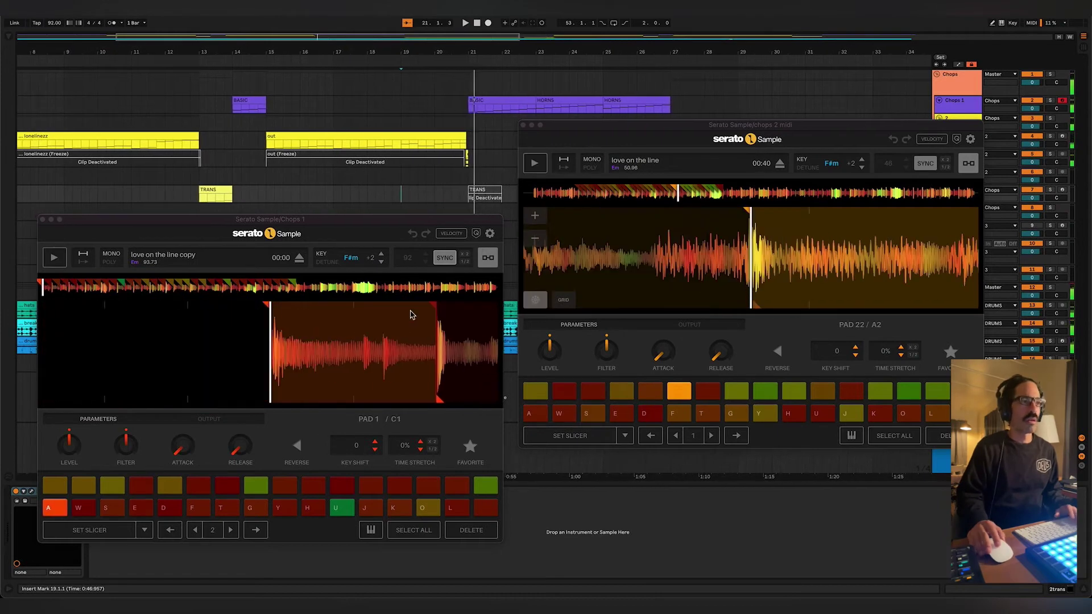
pyautogui.click(241, 176)
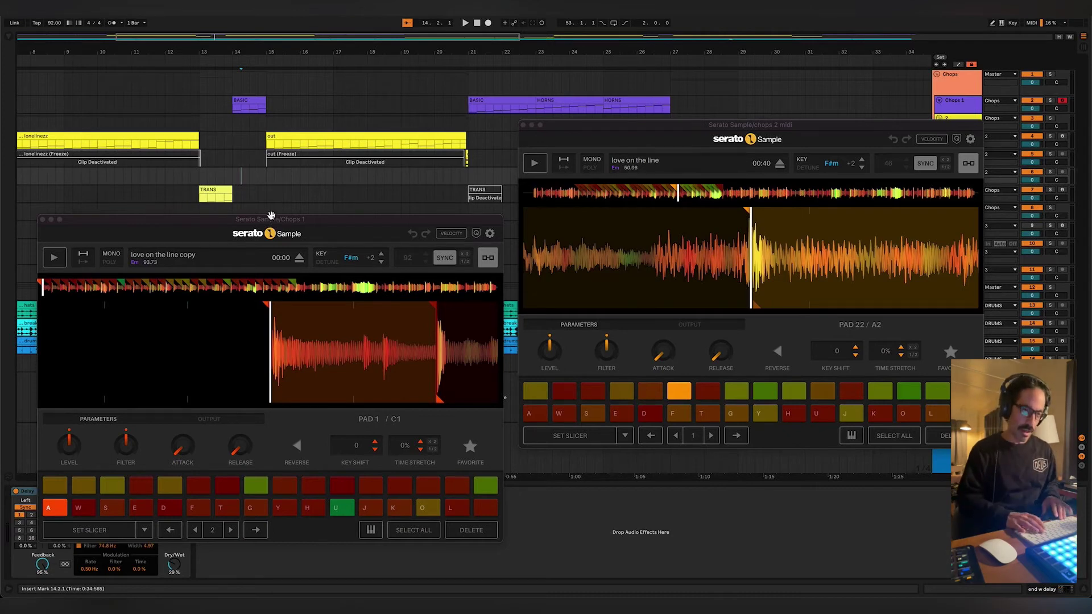
pyautogui.hotkey('ctrl', 'alt', 'p')
# Step: Show the drum rack devices of the drums midi track and play the arrangement from bar 17 to hear the drum pattern
pyautogui.click(336, 337)
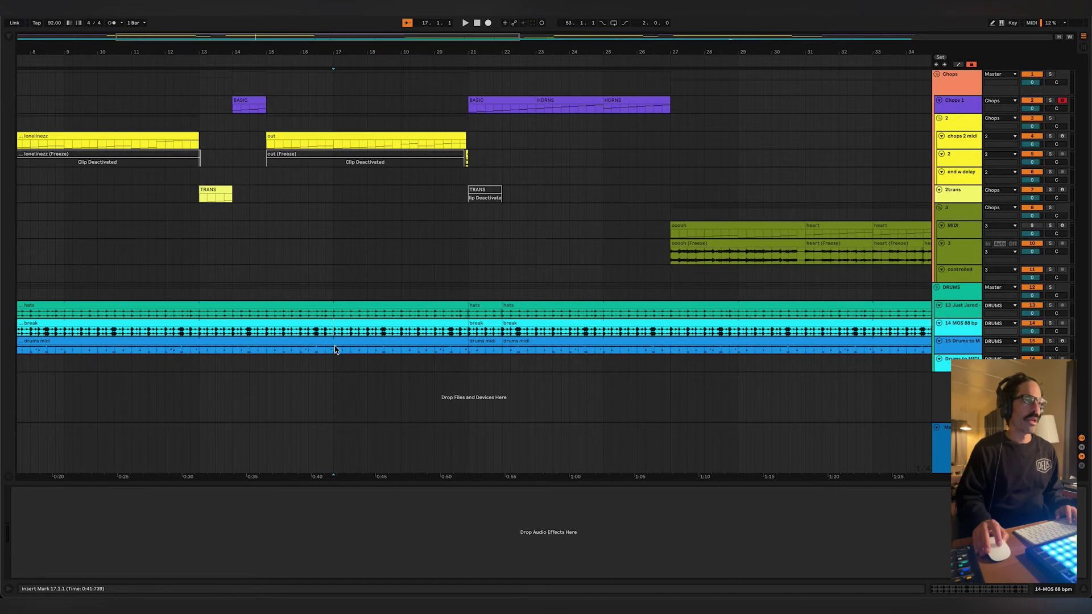
pyautogui.click(336, 349)
pyautogui.press('space')
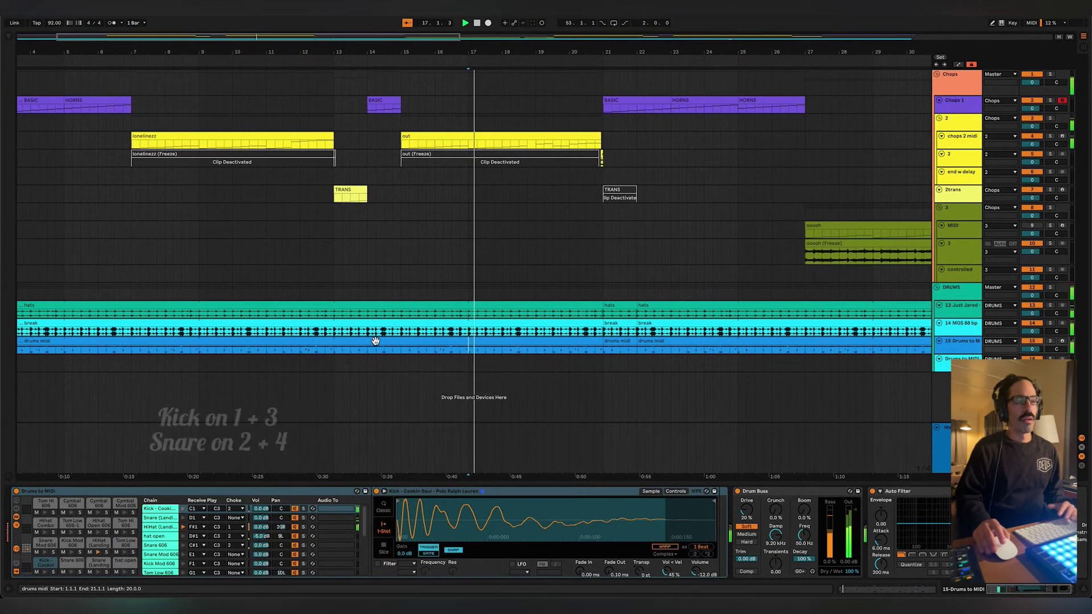
pyautogui.press('space')
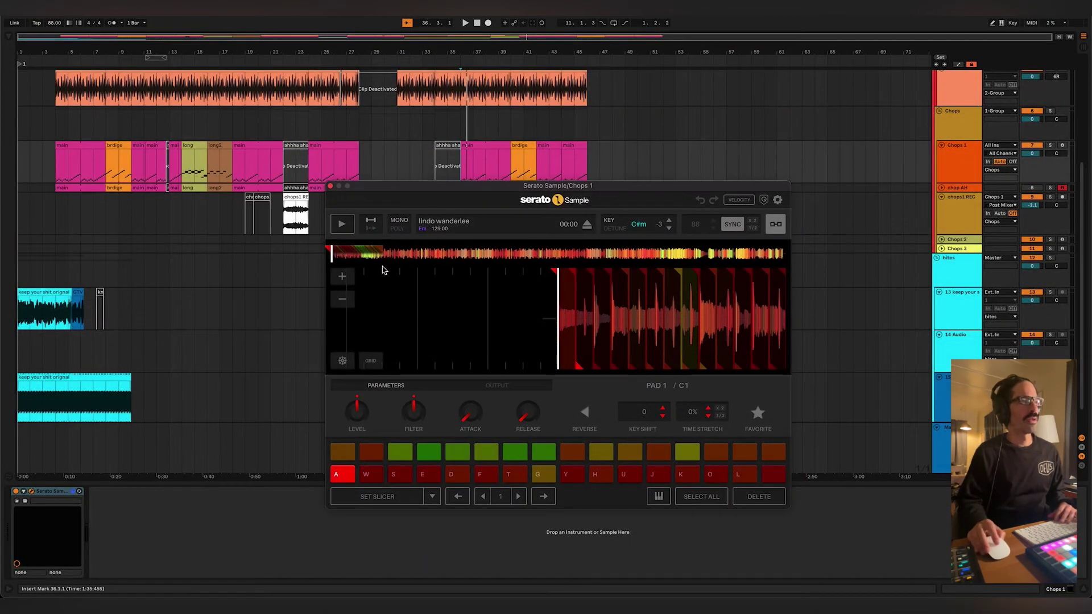
# Step: Magnify the lindo wanderlee waveform in the Chops 1 sampler and play from bar 36 to watch which pads trigger
pyautogui.click(343, 278)
pyautogui.click(343, 279)
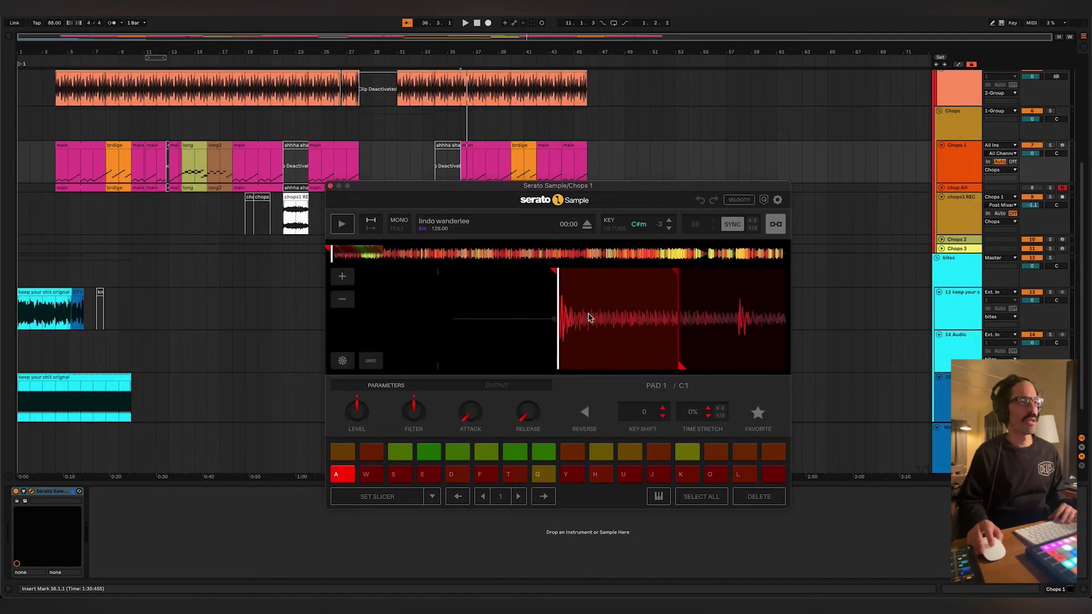
pyautogui.click(343, 300)
pyautogui.press('space')
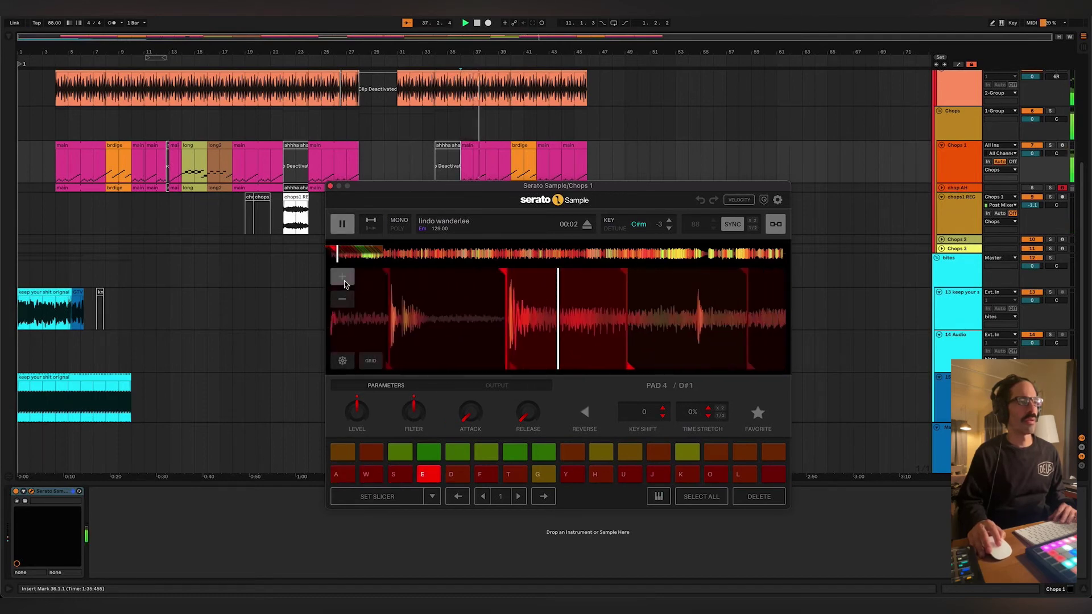
pyautogui.click(344, 284)
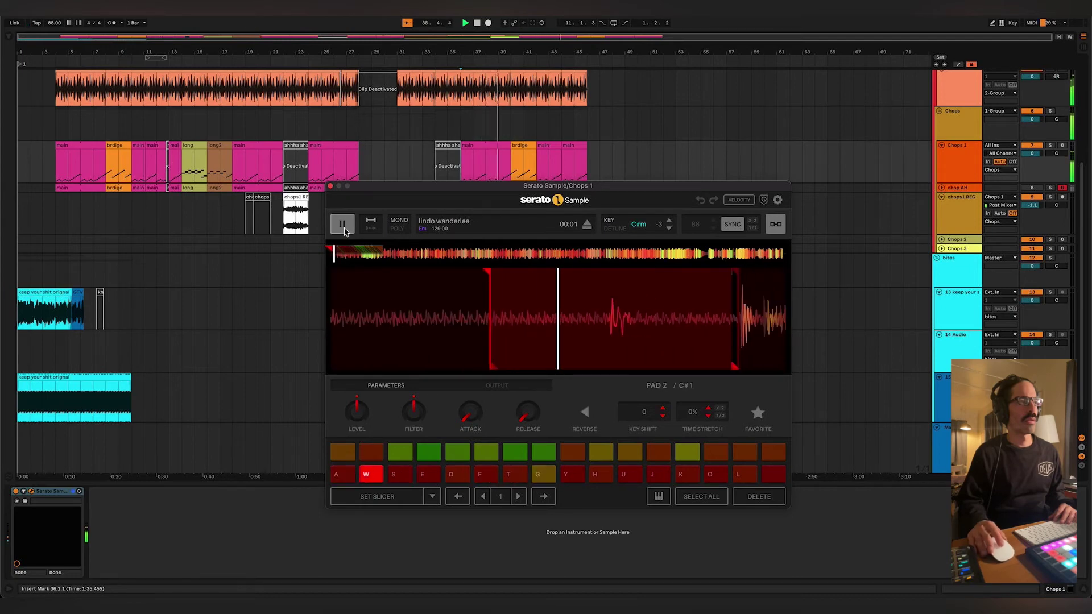
pyautogui.click(343, 224)
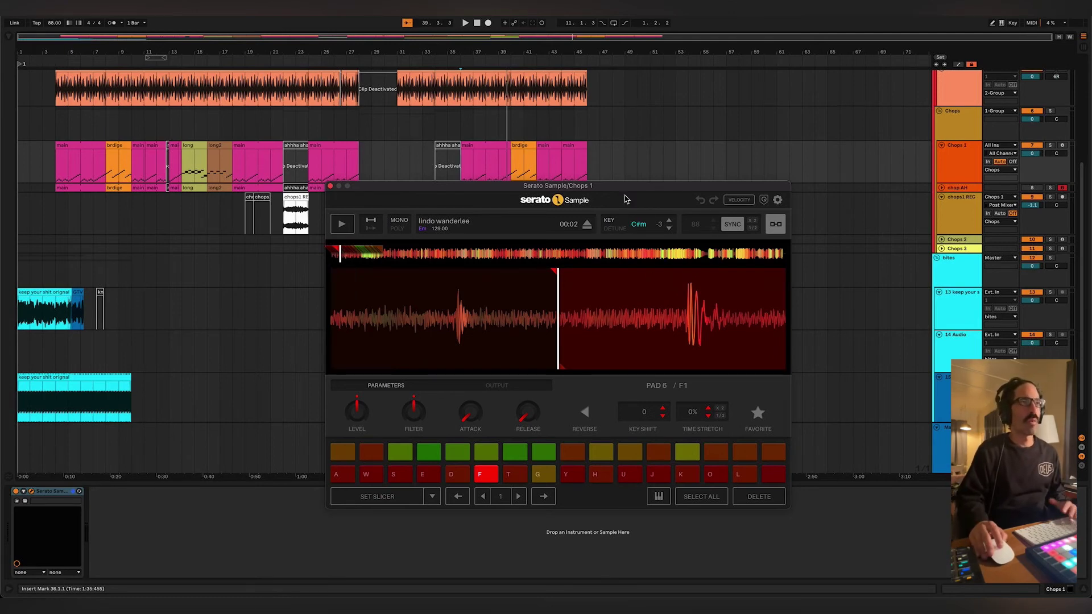
# Step: Move the Chops 1 Serato Sample window higher to uncover the tracks beneath it
pyautogui.moveTo(629, 190); pyautogui.dragTo(569, 153)
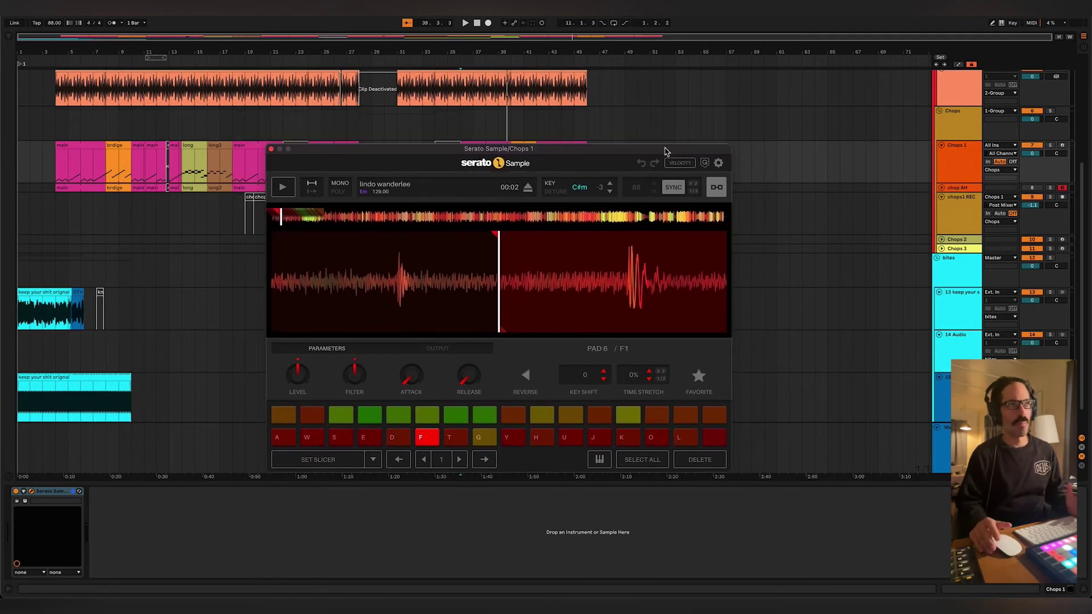
pyautogui.moveTo(666, 151); pyautogui.dragTo(603, 93)
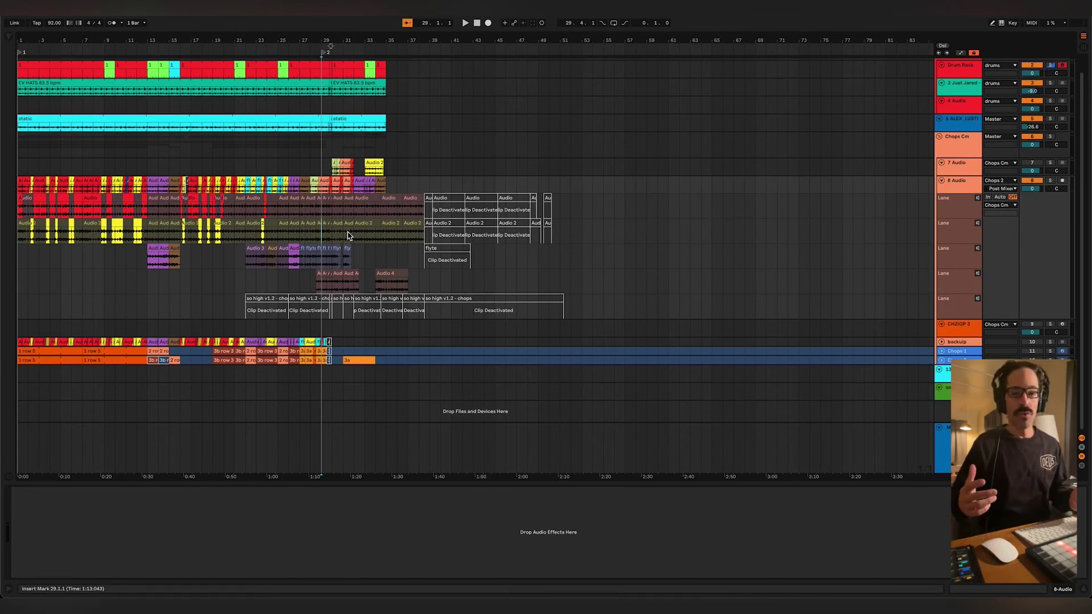
# Step: Play the arrangement from bar 29 to hear the chops comped from the take lanes of the 8 Audio track
pyautogui.hscroll(3, 347, 237)
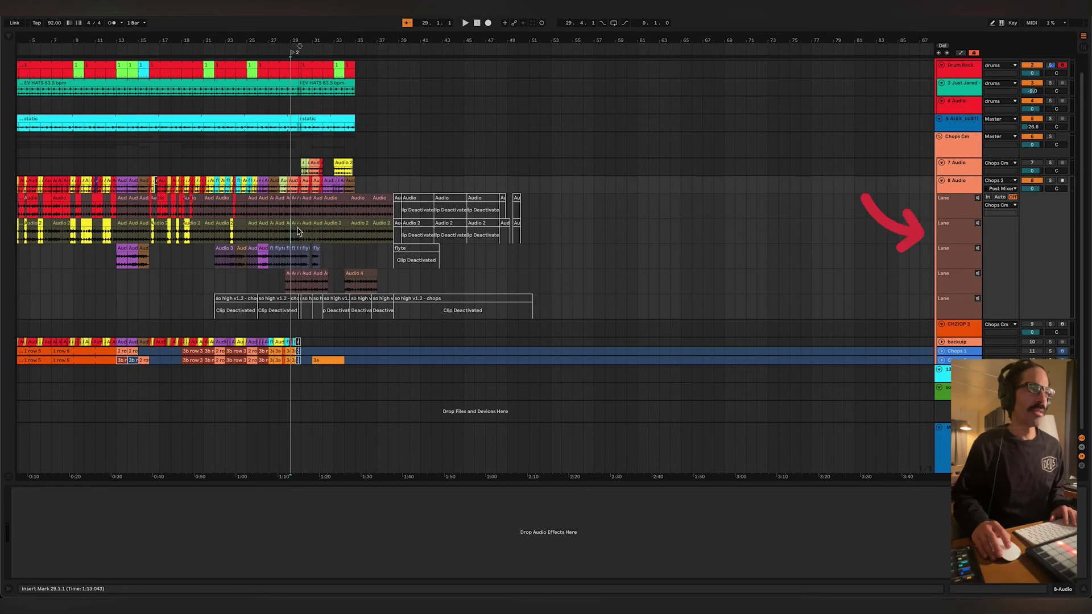
pyautogui.hscroll(-3, 298, 231)
pyautogui.press('space')
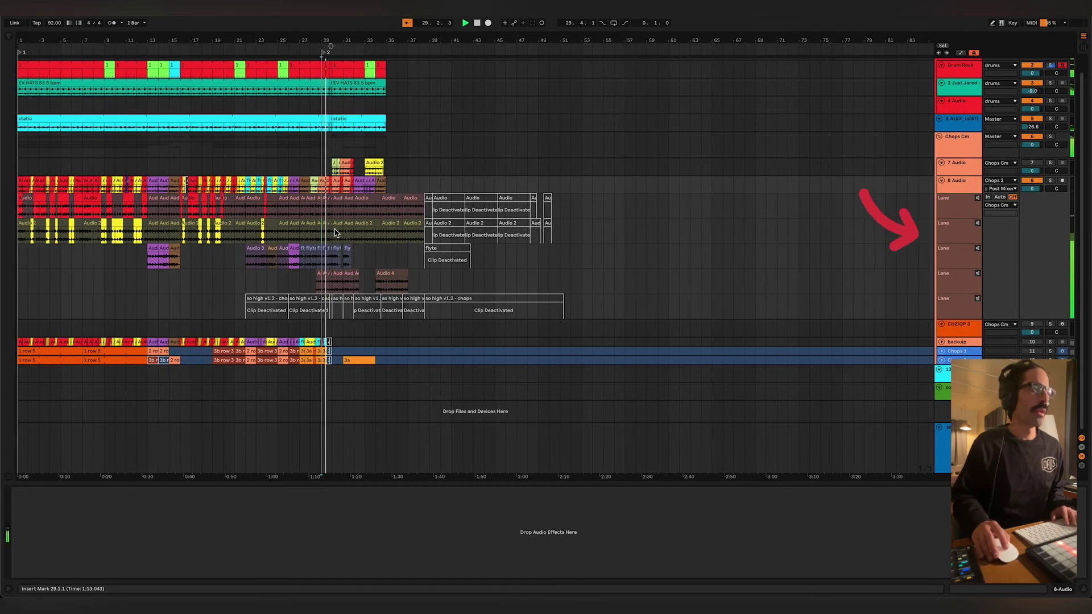